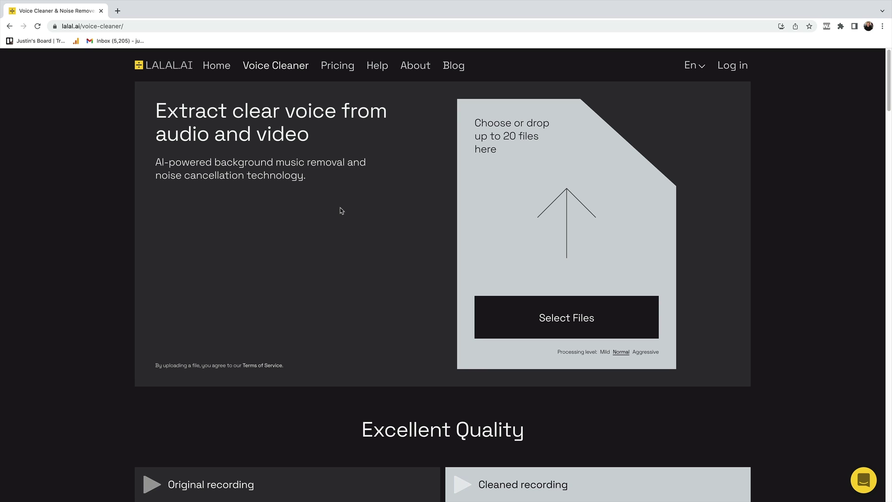
# Go to the LALAL.AI home page via the Home link in the navigation bar
pyautogui.click(213, 66)
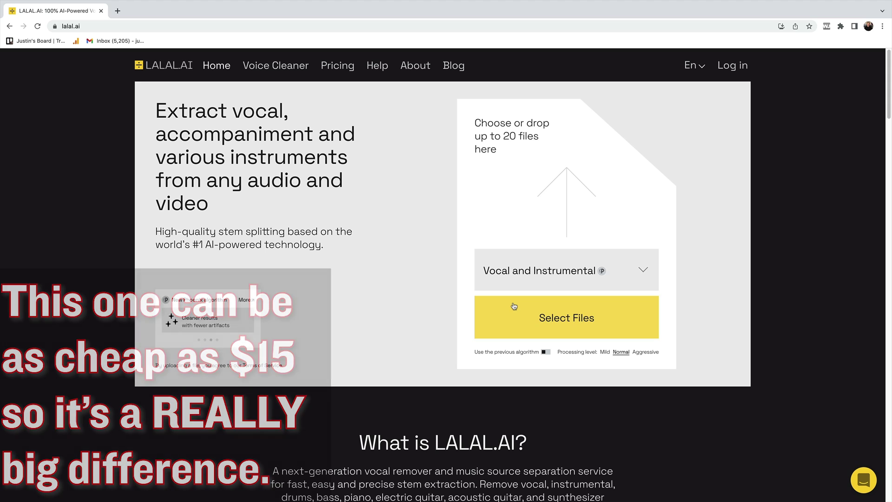
# Open the Vocal and Instrumental dropdown and browse the stem types down to Synthesizer and back
pyautogui.click(583, 281)
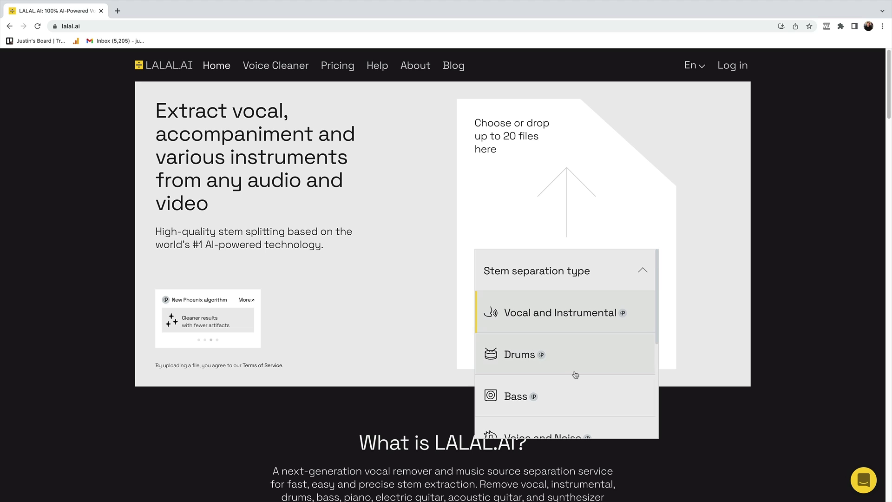
pyautogui.scroll(-2, 577, 375)
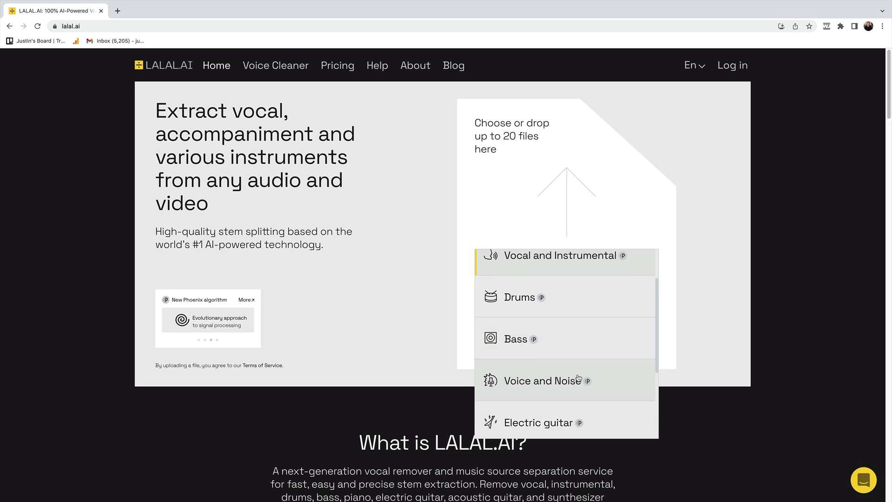
pyautogui.scroll(-2, 549, 380)
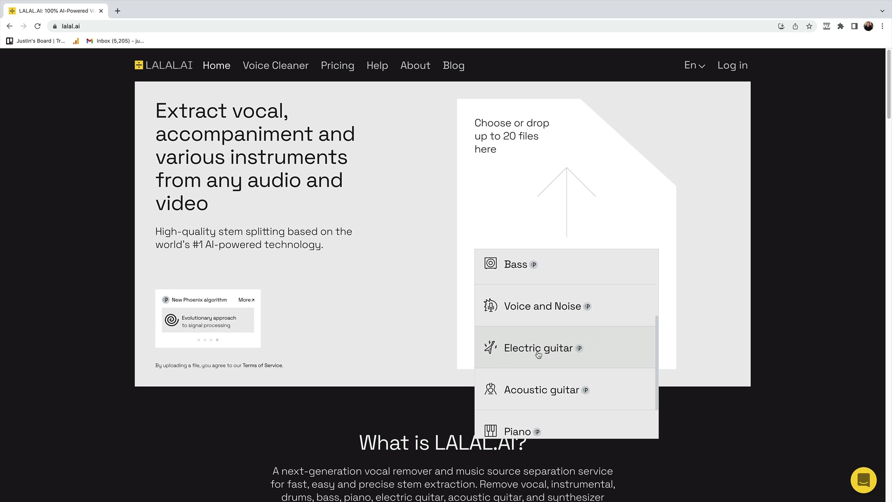
pyautogui.scroll(-2, 525, 358)
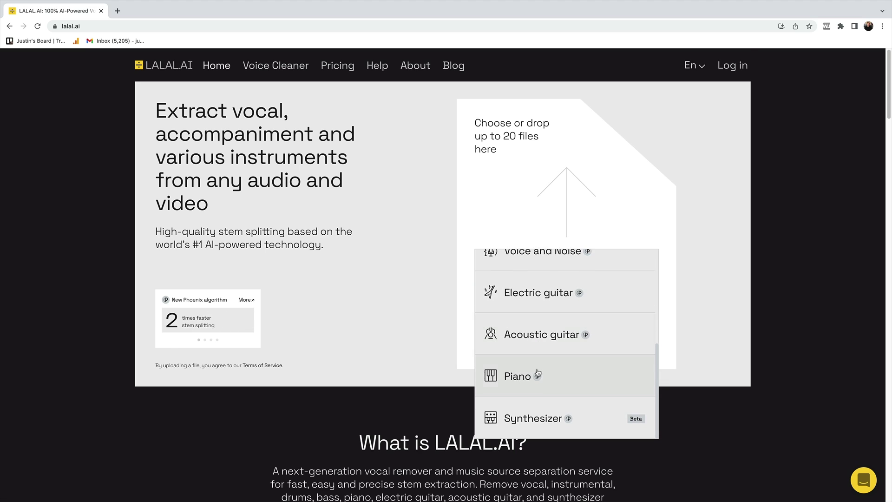
pyautogui.scroll(-1, 506, 364)
pyautogui.scroll(4, 534, 372)
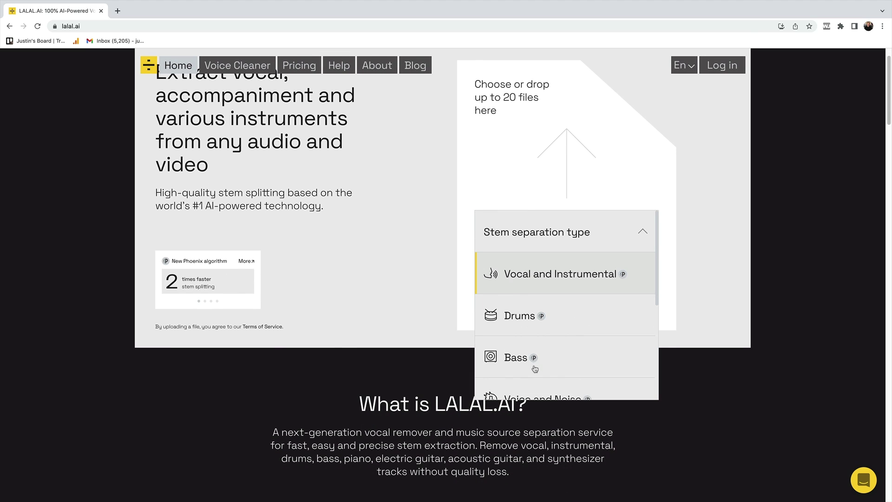
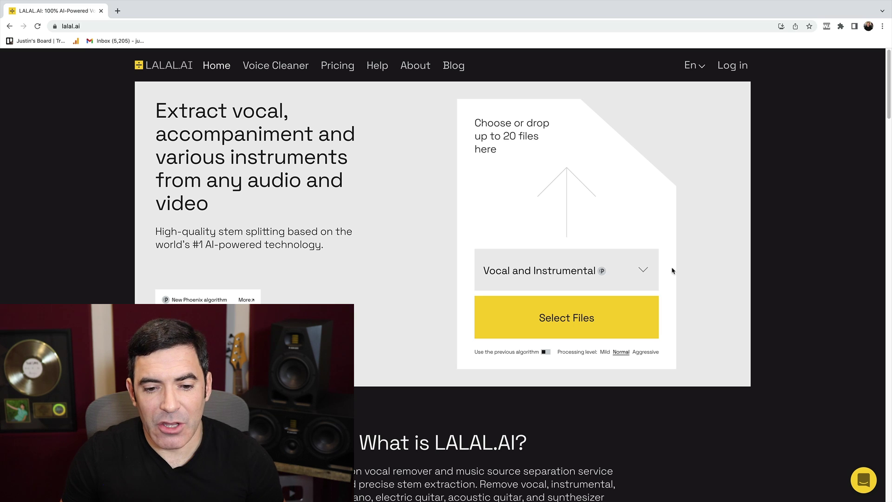
pyautogui.click(643, 272)
pyautogui.scroll(-3, 593, 369)
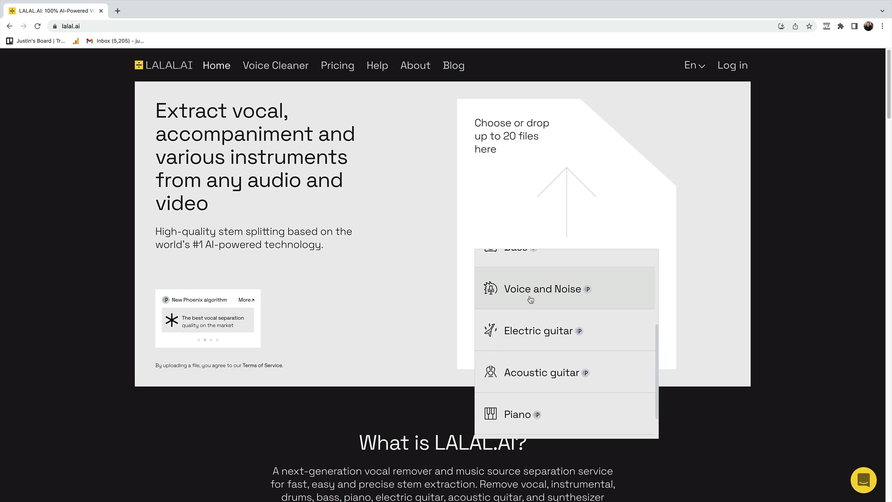
pyautogui.click(272, 65)
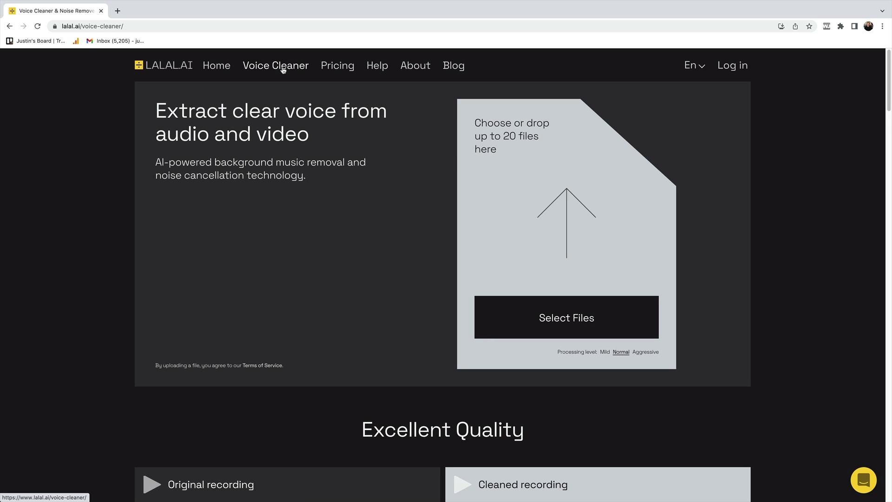
pyautogui.click(218, 74)
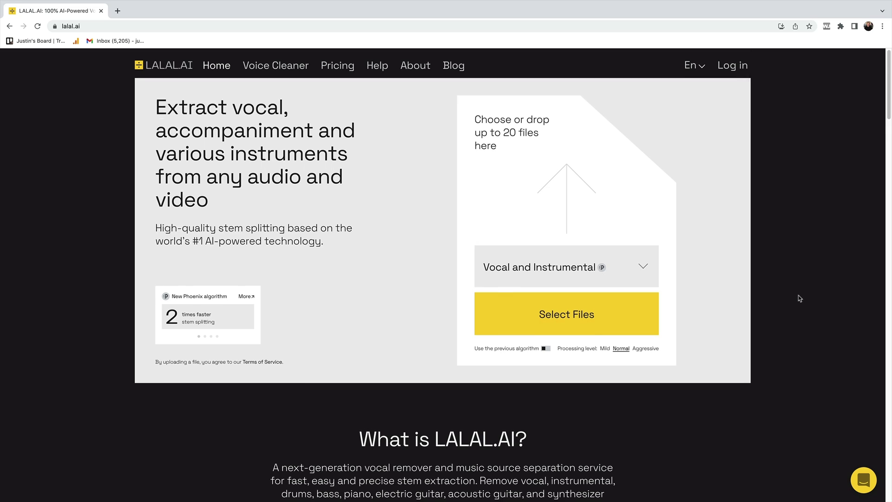
# Scroll down to the 'Check the quality for yourself' demo players
pyautogui.scroll(-10, 800, 299)
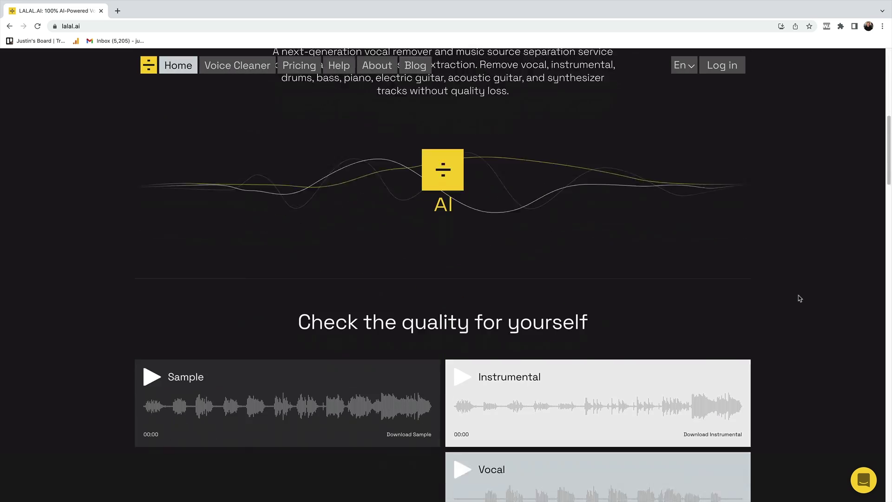
pyautogui.scroll(-3, 800, 299)
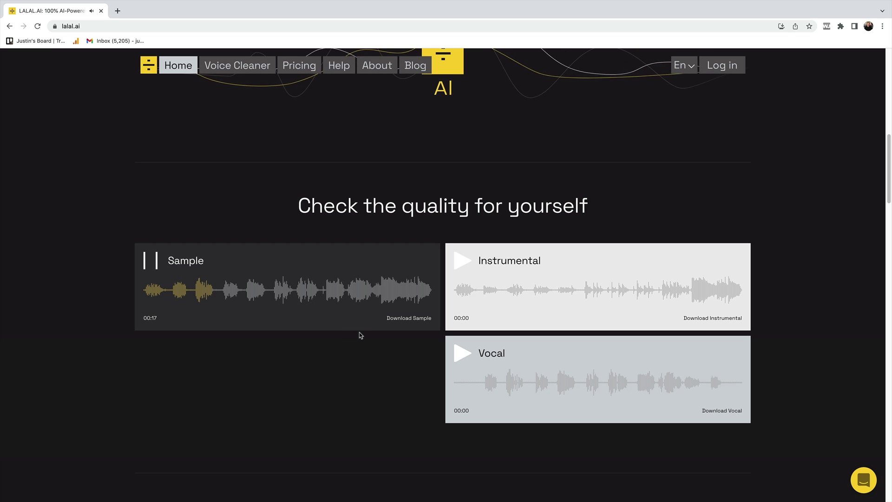
# Pause the Sample demo at 01:11, play the Vocal demo, then start the Instrumental demo
pyautogui.click(154, 266)
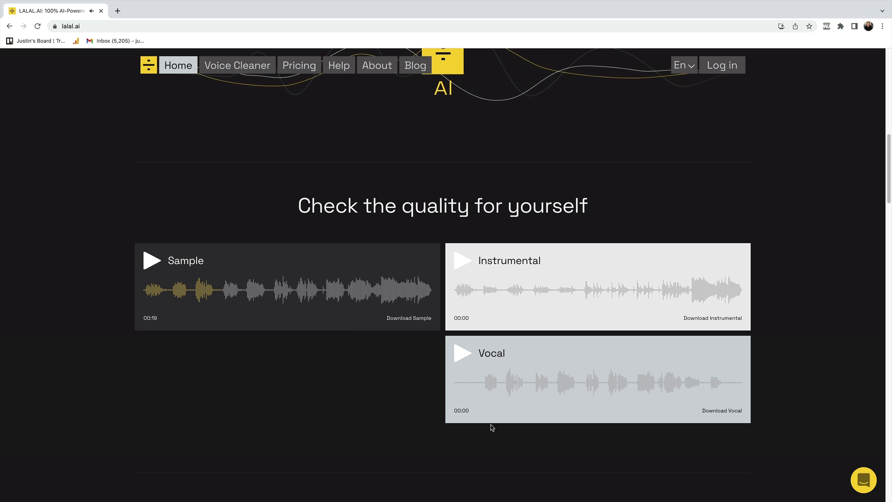
pyautogui.click(466, 358)
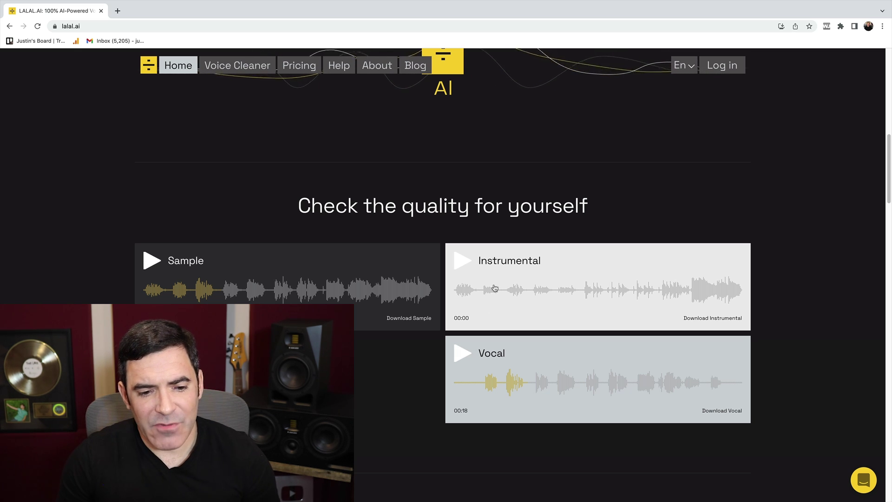
pyautogui.click(463, 263)
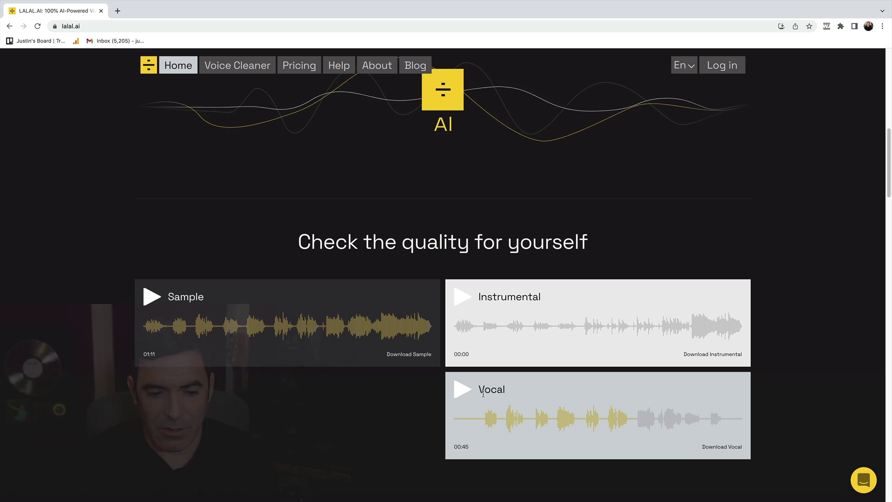
# Resume the isolated Vocal demo track from 00:45
pyautogui.click(460, 390)
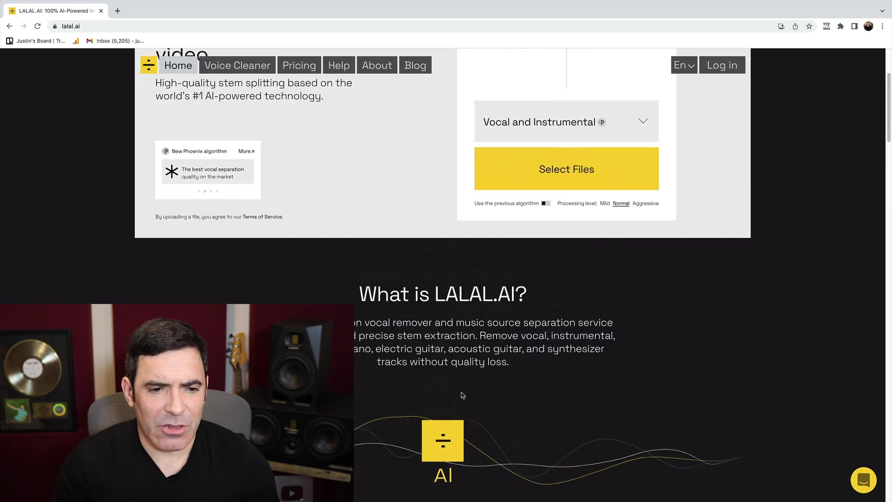
# Keep Vocal and Instrumental separation and upload Bells Tome PREMASTER FINAL (1).wav from Downloads
pyautogui.scroll(3, 463, 396)
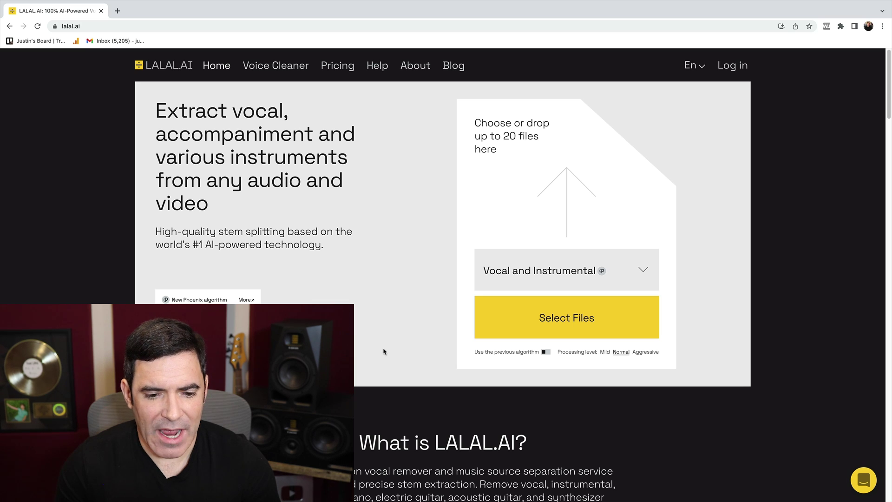
pyautogui.click(542, 273)
pyautogui.click(428, 266)
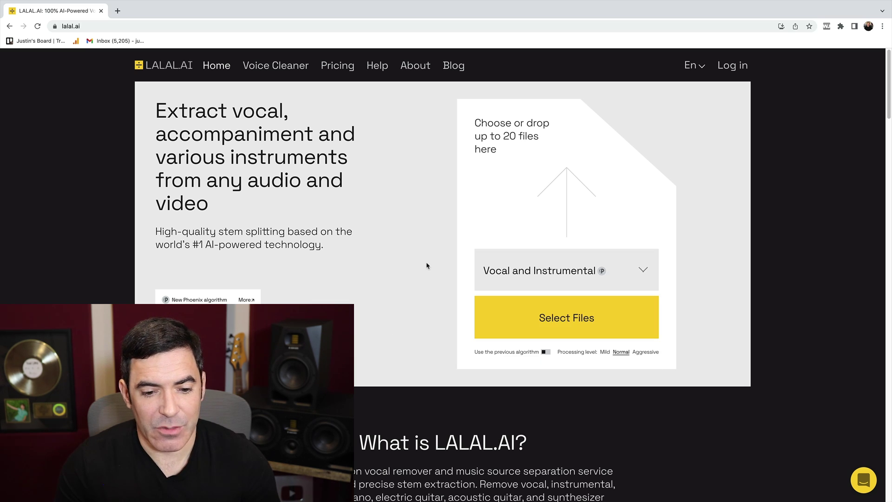
pyautogui.click(579, 325)
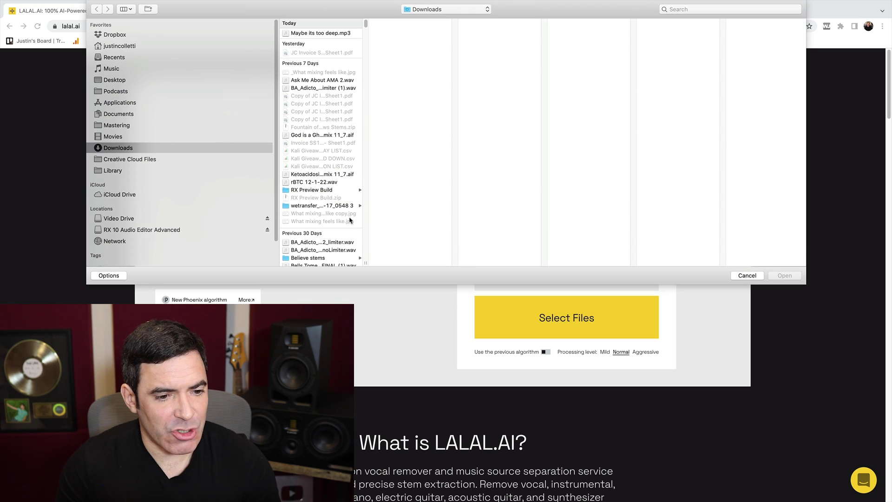
pyautogui.scroll(-2, 346, 221)
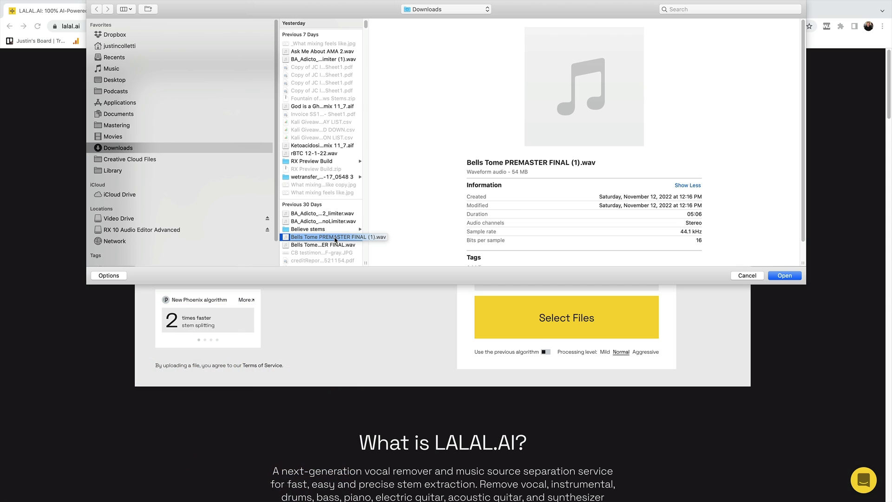
pyautogui.click(785, 276)
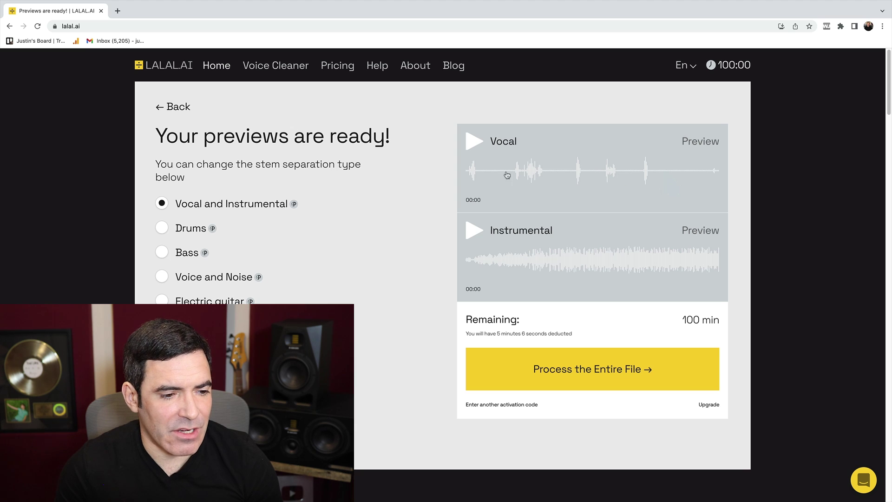
# Switch separation to Drums, create new previews, and jump the Drums preview to 00:15
pyautogui.click(163, 230)
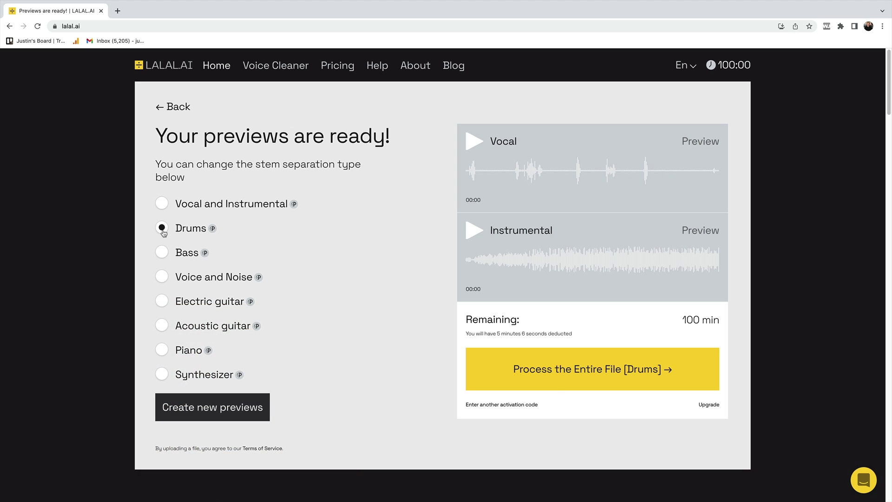
pyautogui.click(225, 408)
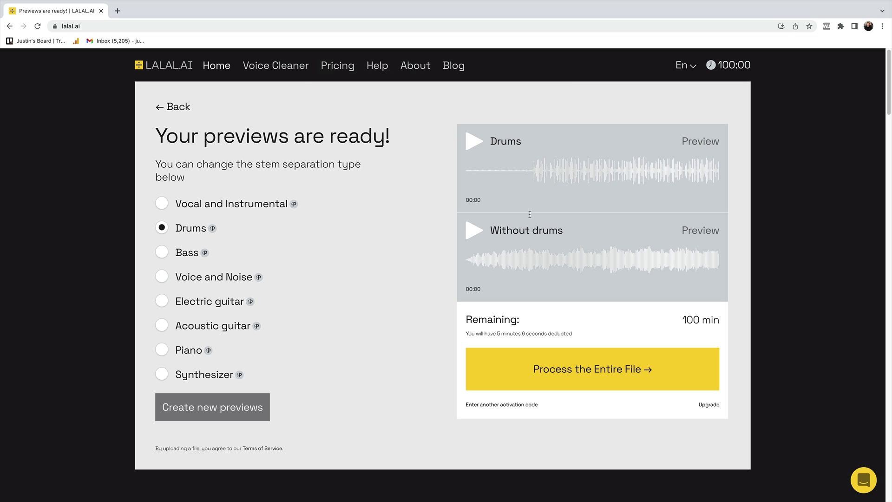
pyautogui.click(533, 176)
# Play the Drums preview from 00:15 and pause it at about 00:39
pyautogui.click(476, 143)
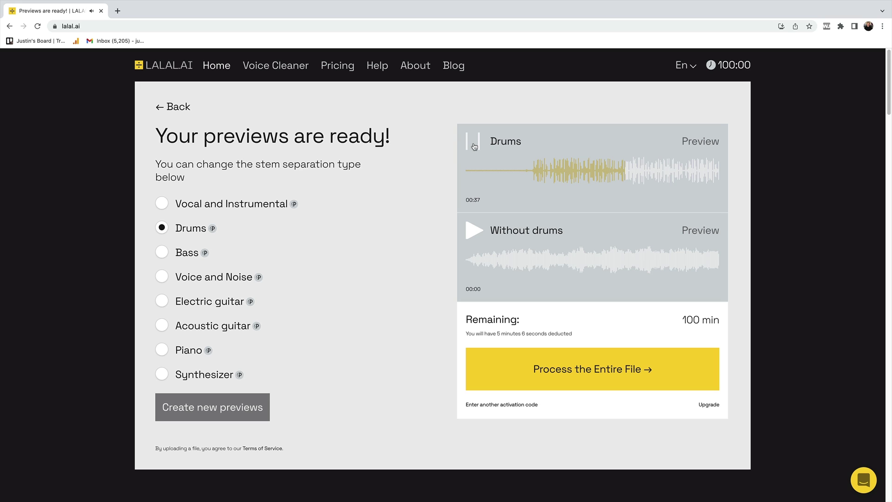
pyautogui.click(474, 147)
# Play the Without drums preview starting from 00:14
pyautogui.click(530, 256)
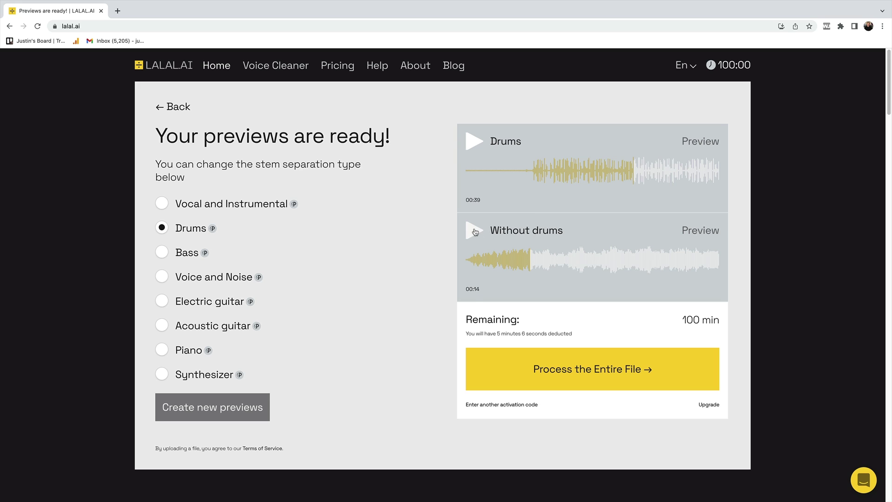
pyautogui.click(475, 232)
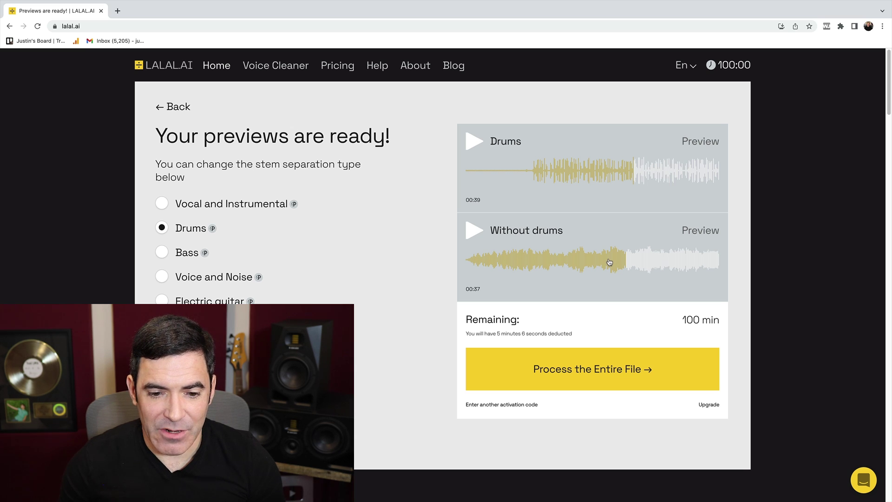
# Rewind the Without drums preview to 00:33, play it briefly, then pause
pyautogui.click(610, 262)
pyautogui.click(471, 234)
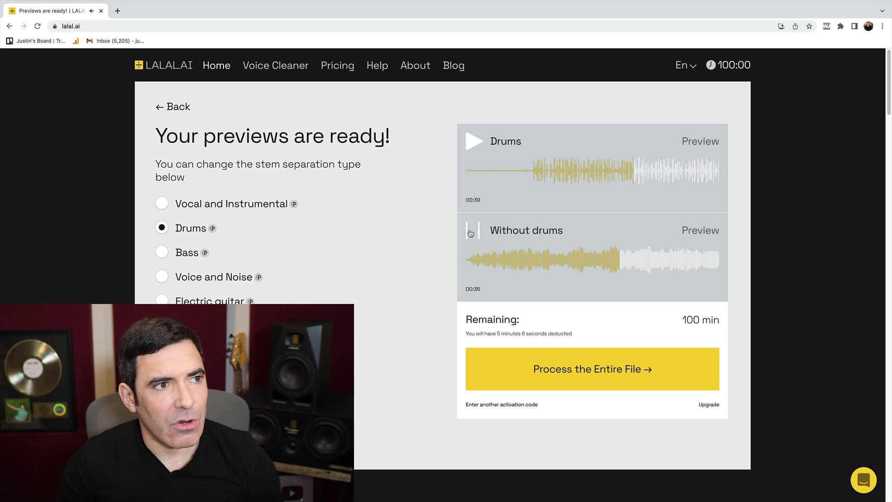
pyautogui.click(470, 233)
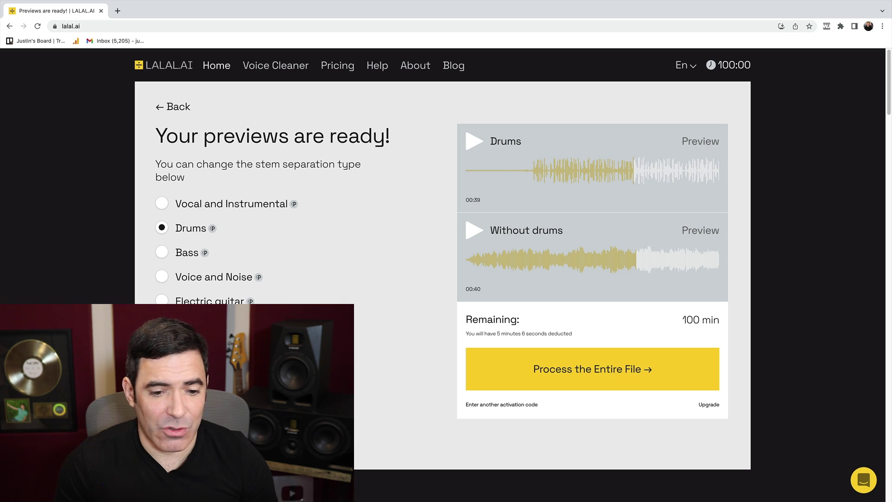
# Process the entire song into drum stems, download the zip, and scroll the Pricing page
pyautogui.click(603, 369)
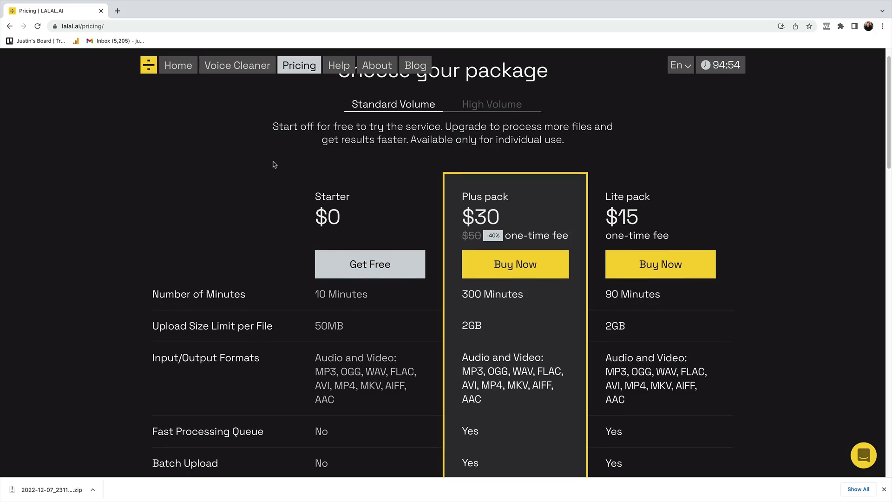
pyautogui.scroll(-1, 301, 203)
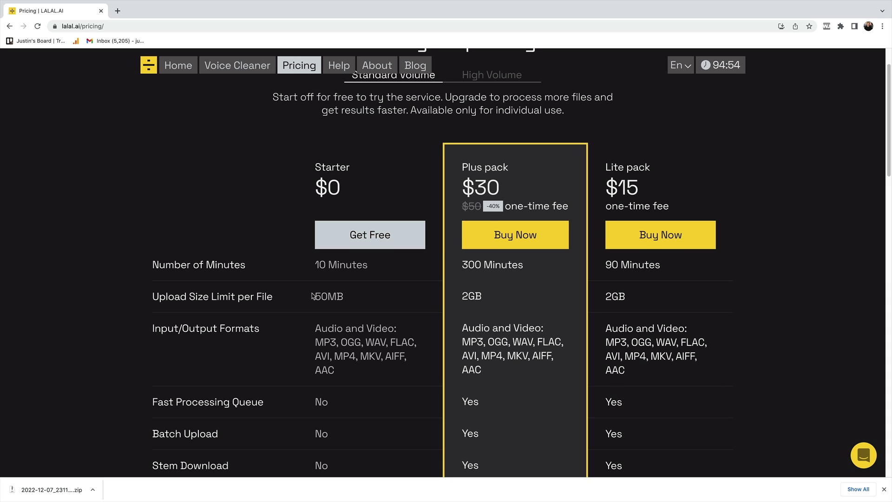
pyautogui.scroll(-1, 311, 293)
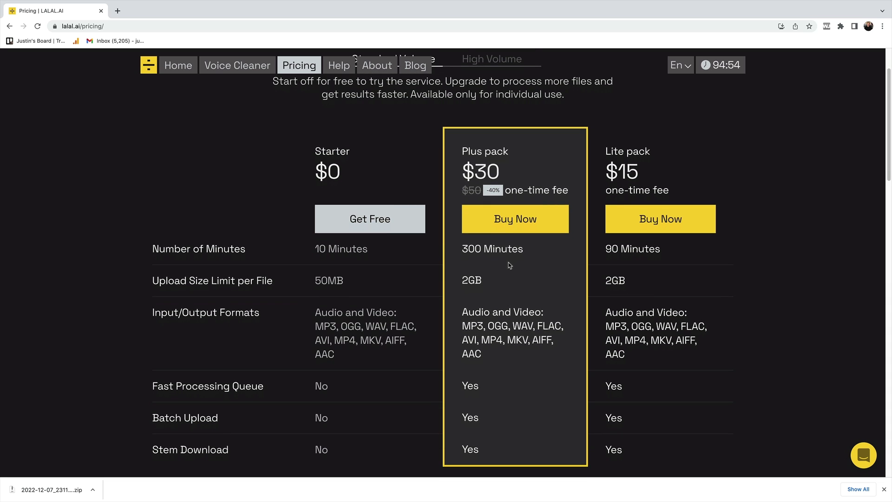